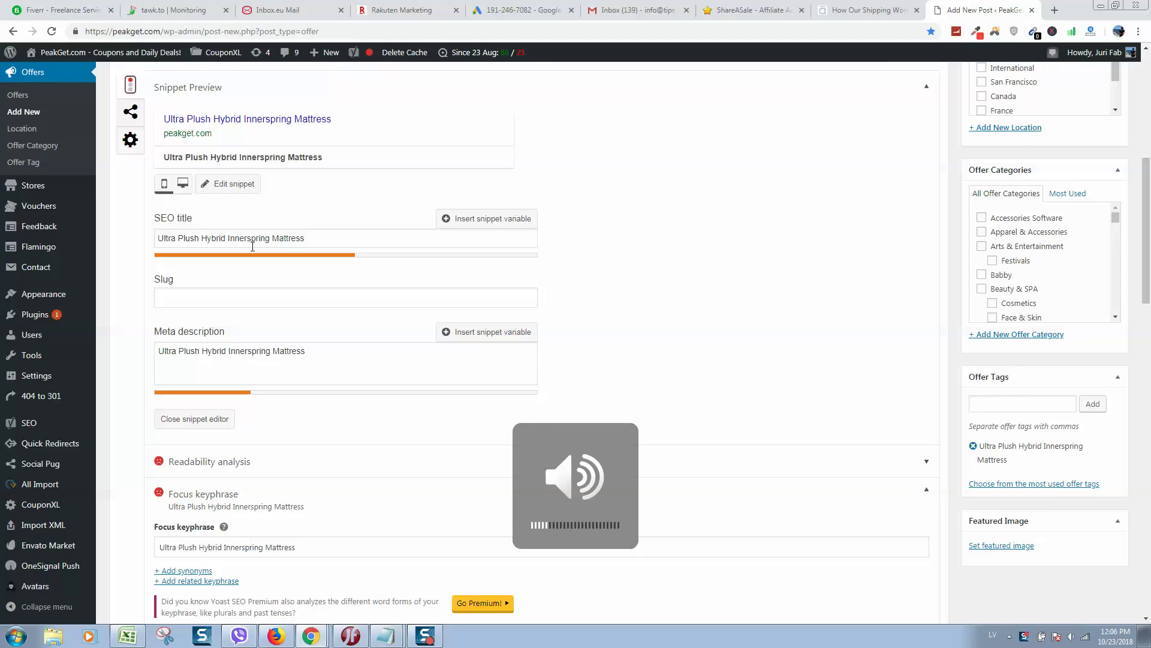
pyautogui.scroll(5, 468, 363)
pyautogui.scroll(-2, 948, 385)
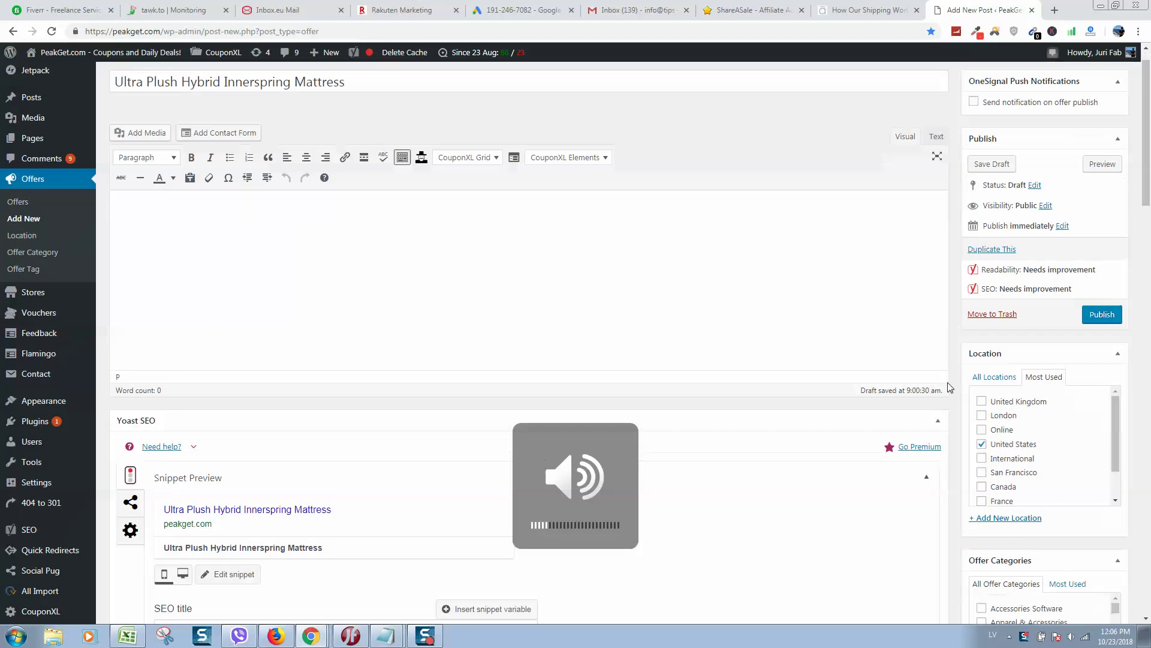
pyautogui.scroll(-1, 1058, 340)
pyautogui.scroll(-2, 1061, 359)
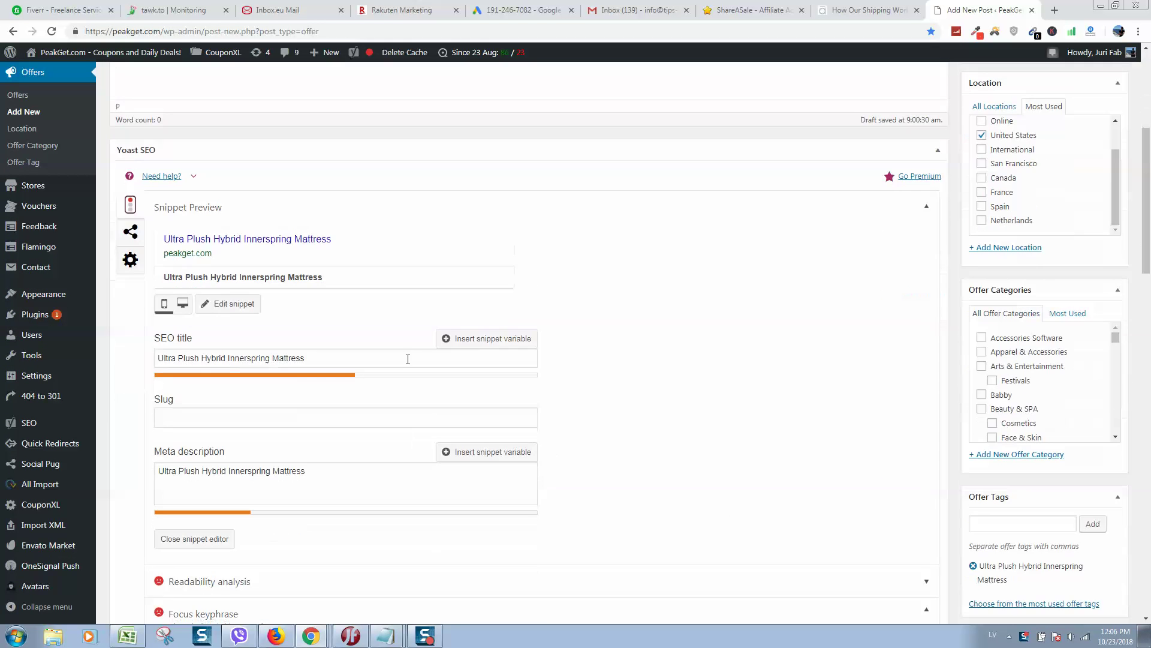
pyautogui.scroll(-2, 712, 355)
# - Toggle Screen Options in the offer editor, then switch to the Excel keyword sheet
pyautogui.click(1019, 283)
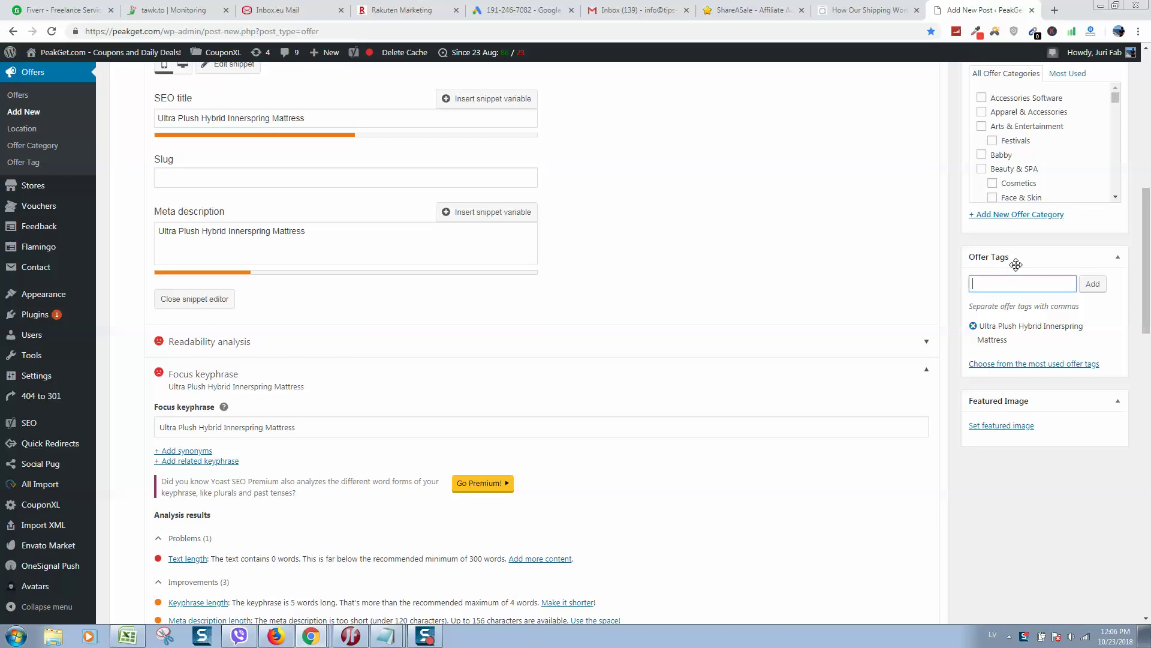
pyautogui.scroll(6, 602, 334)
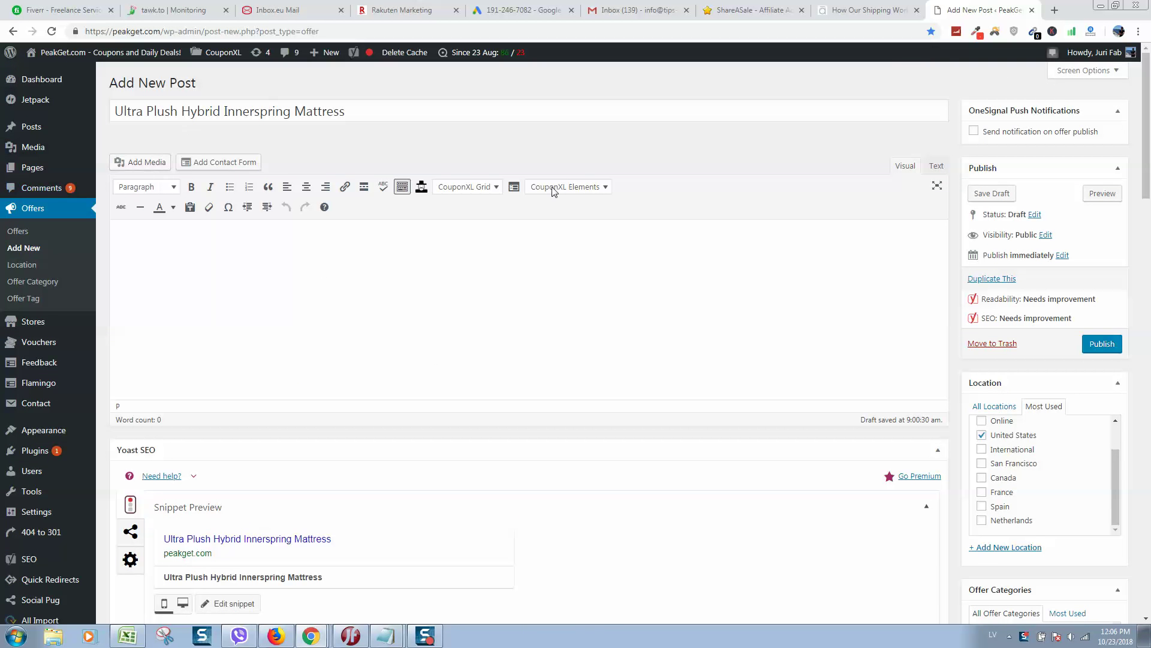
pyautogui.scroll(-3, 792, 272)
pyautogui.scroll(-4, 1011, 286)
pyautogui.scroll(-1, 1012, 287)
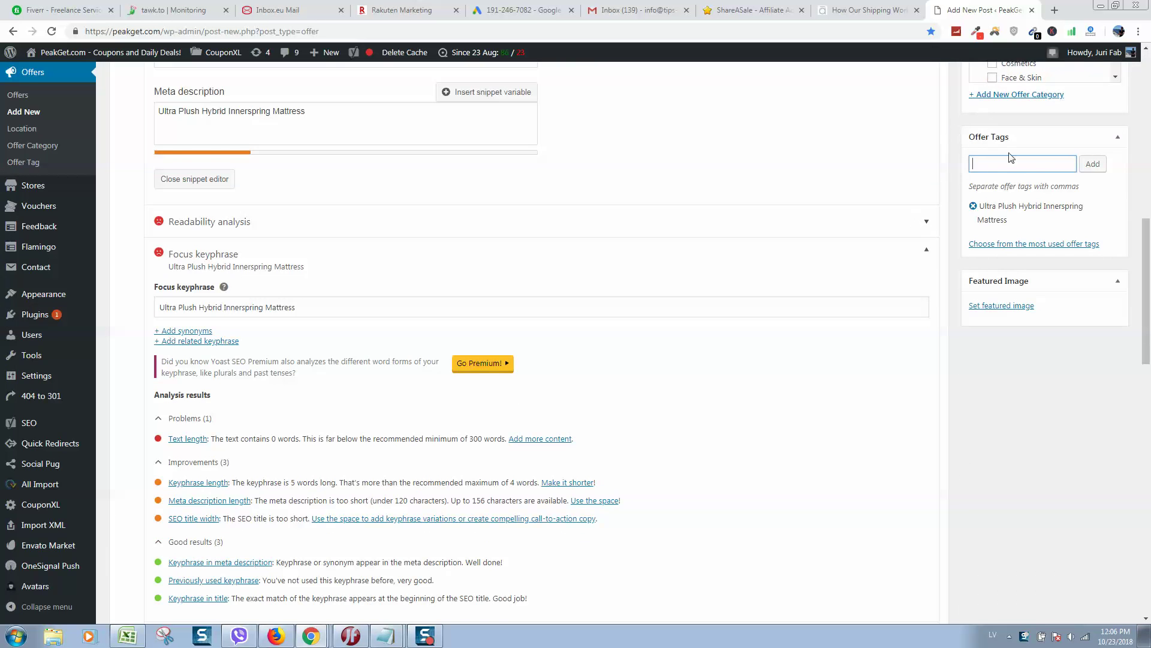
pyautogui.scroll(4, 1010, 158)
pyautogui.scroll(3, 1003, 167)
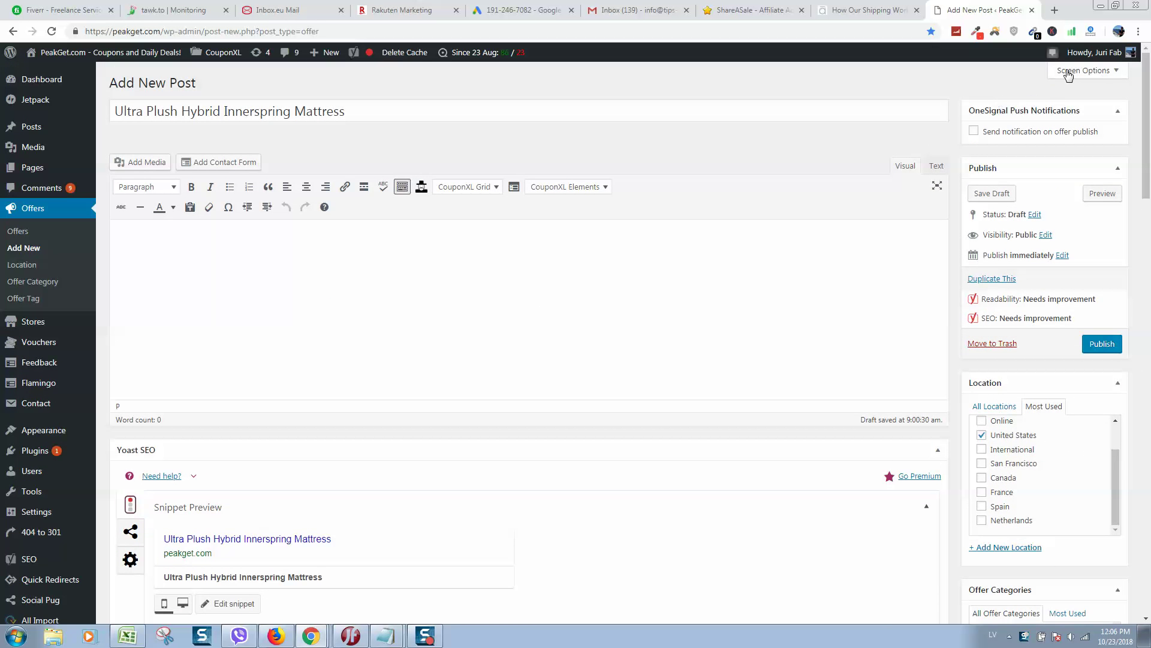
pyautogui.click(1088, 70)
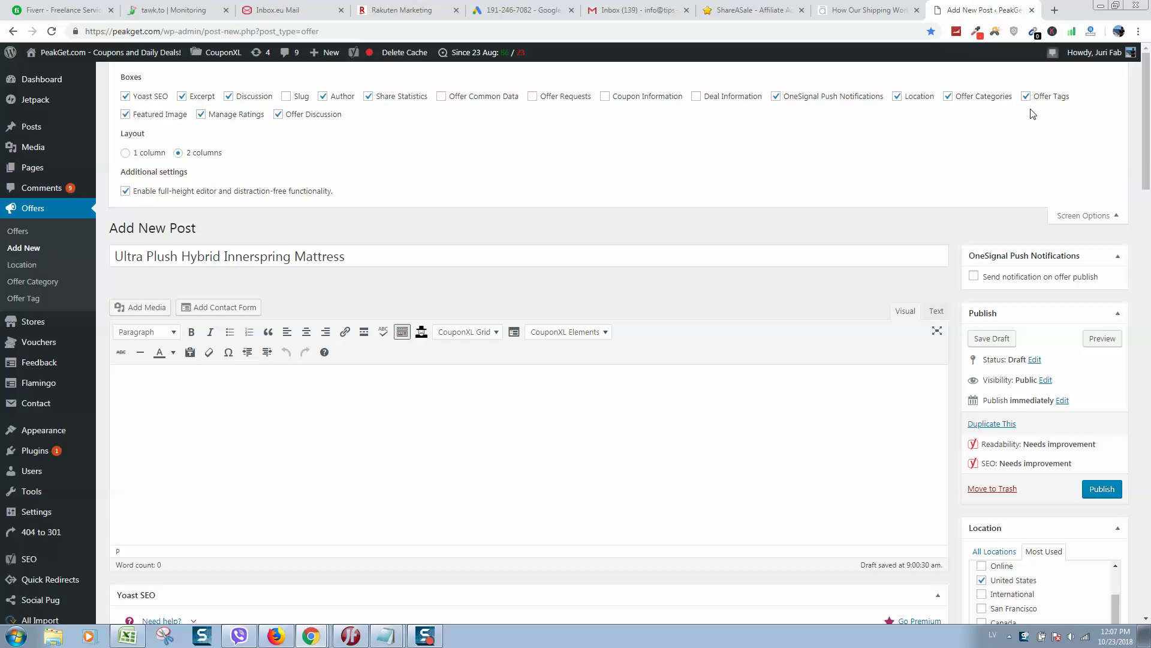
pyautogui.click(1109, 214)
pyautogui.scroll(-3, 1070, 306)
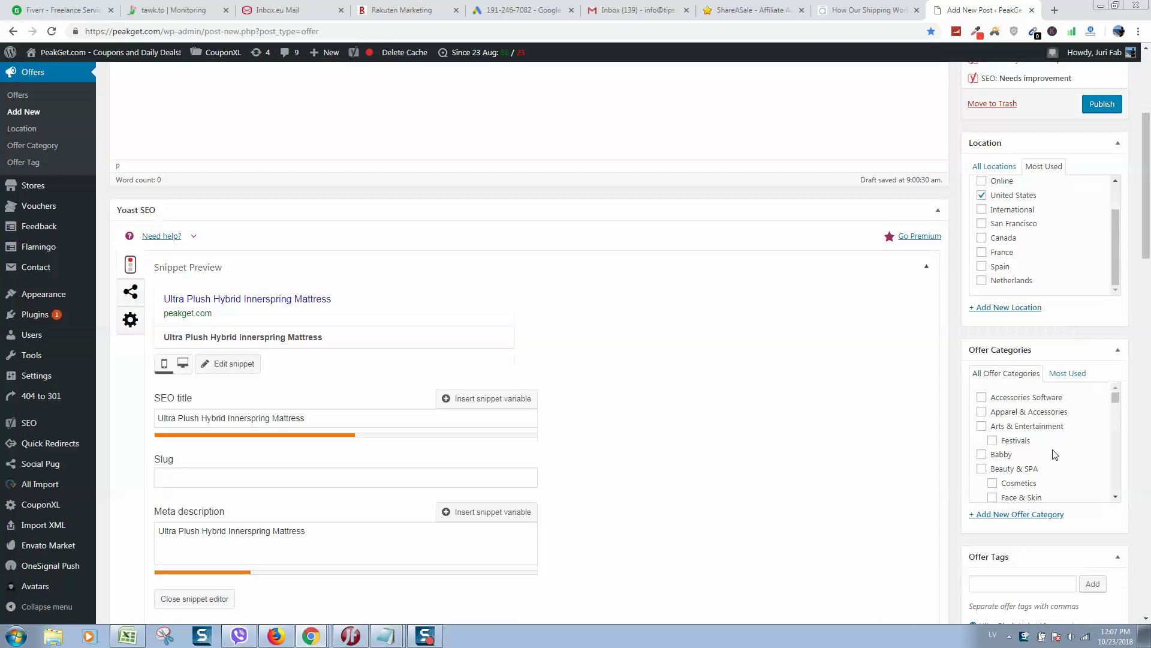
pyautogui.scroll(-3, 1018, 460)
pyautogui.scroll(-3, 1008, 504)
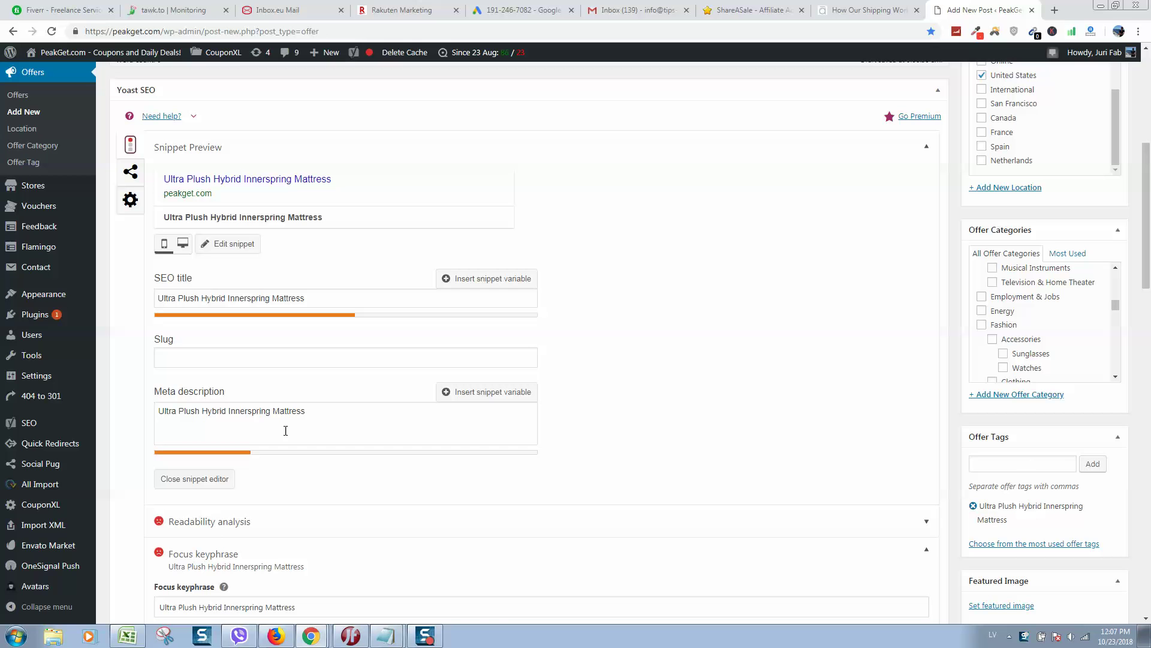
pyautogui.click(127, 636)
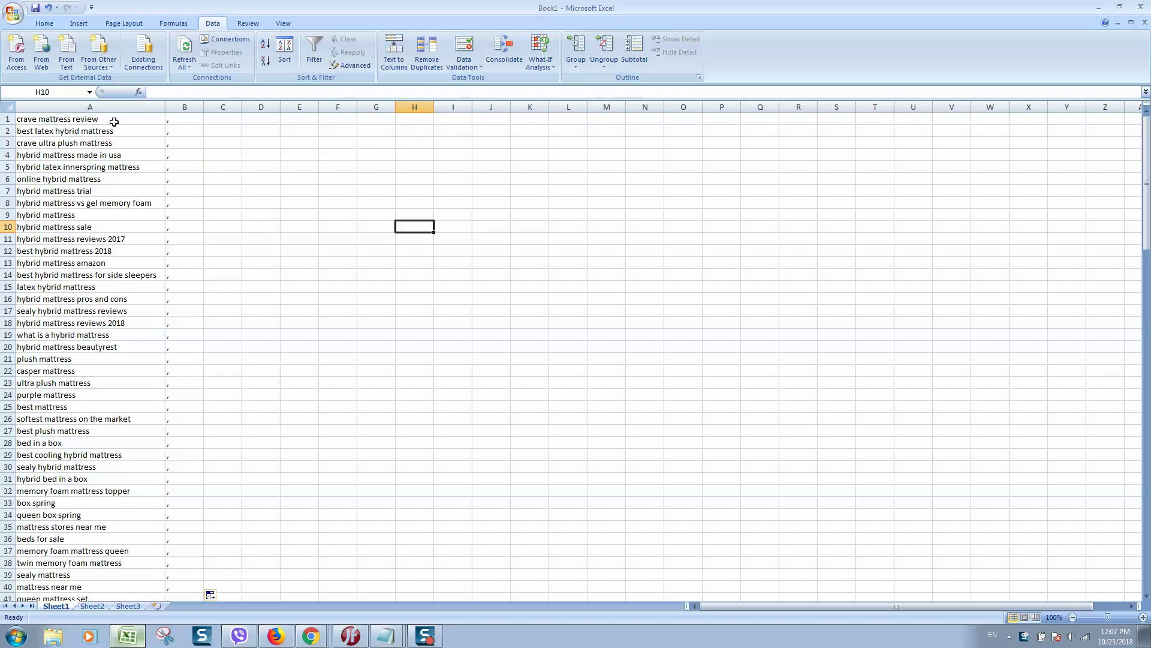
# - Copy the keyword phrases in column A with their commas in column B
pyautogui.click(77, 118)
pyautogui.hotkey('ctrl', 'shift', 'Down')
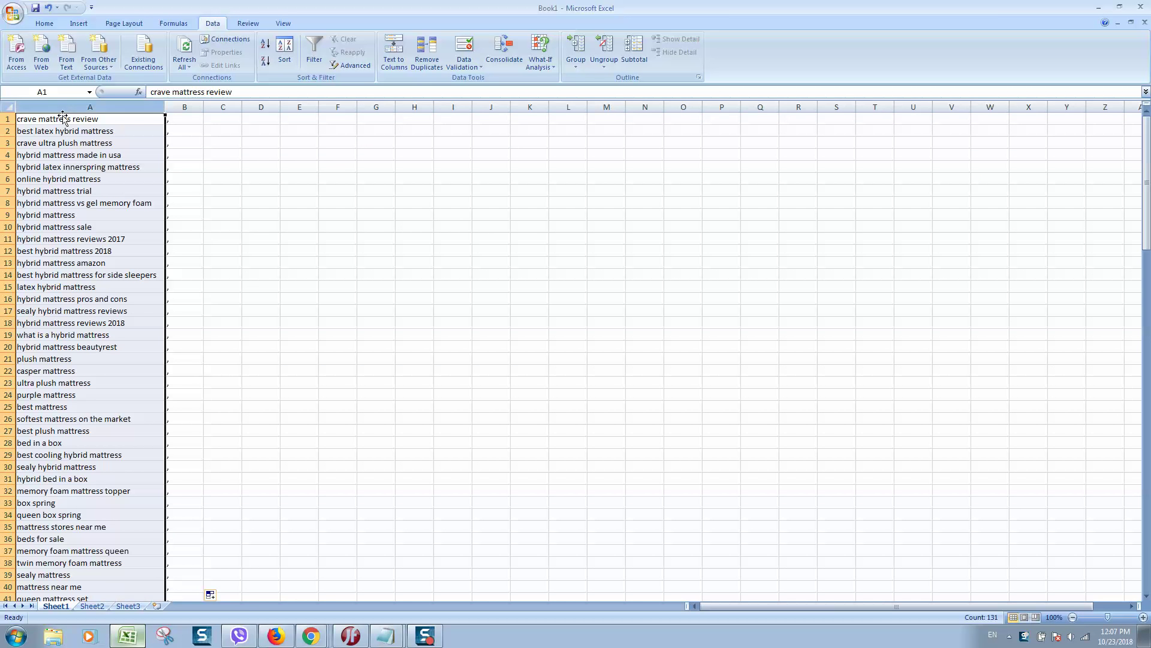
pyautogui.click(182, 120)
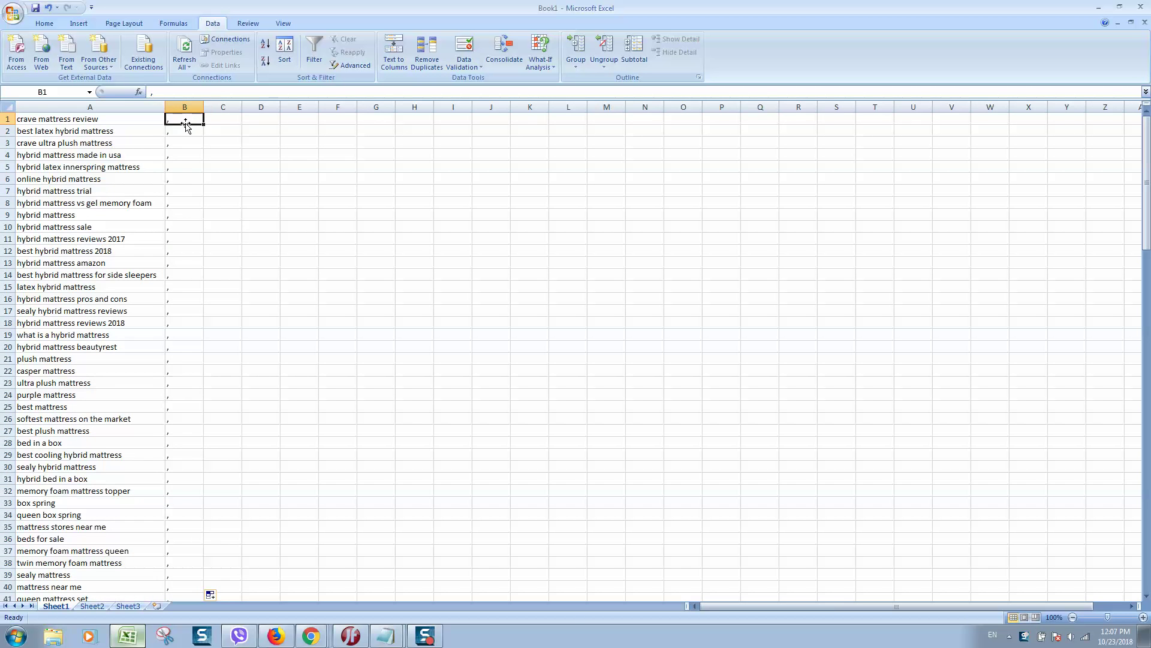
pyautogui.click(165, 117)
pyautogui.hotkey('ctrl', 'a')
pyautogui.hotkey('ctrl', 'c')
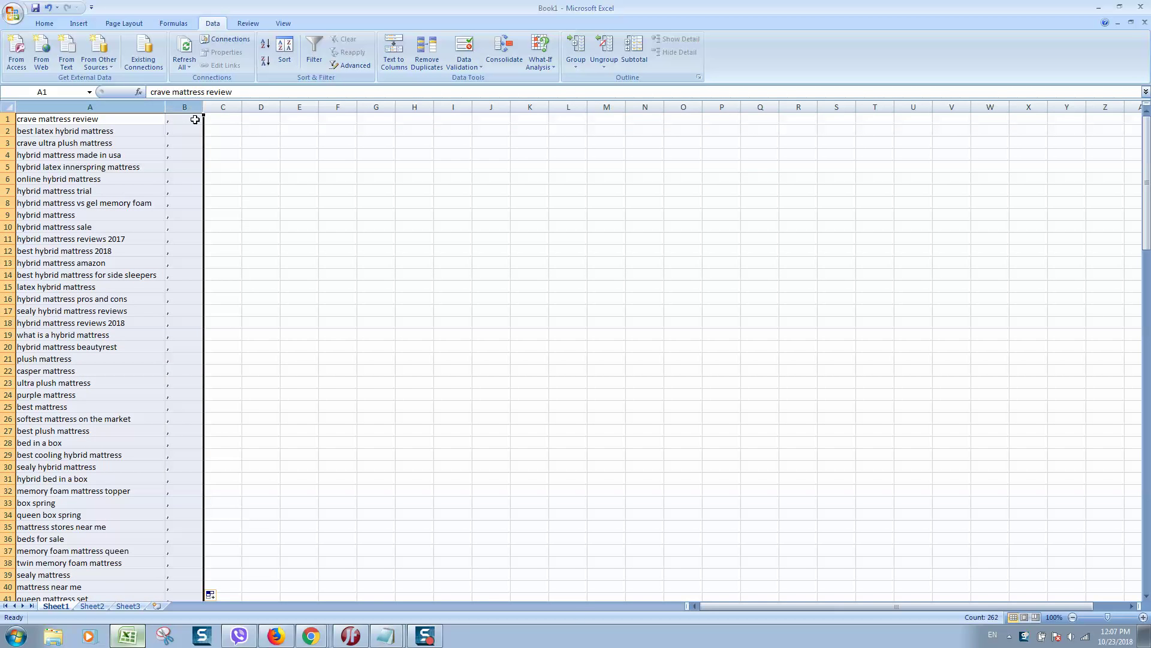
# - Paste the keyword list into a new Notepad document and delete the trailing blank lines
pyautogui.click(15, 636)
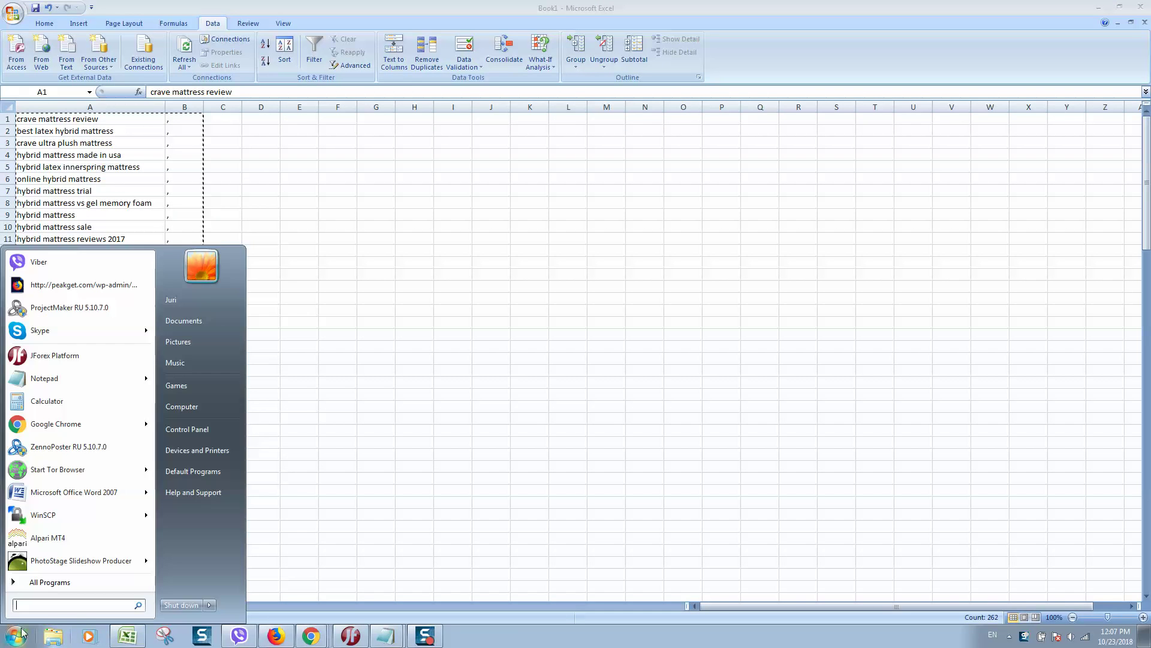
pyautogui.write('notepad')
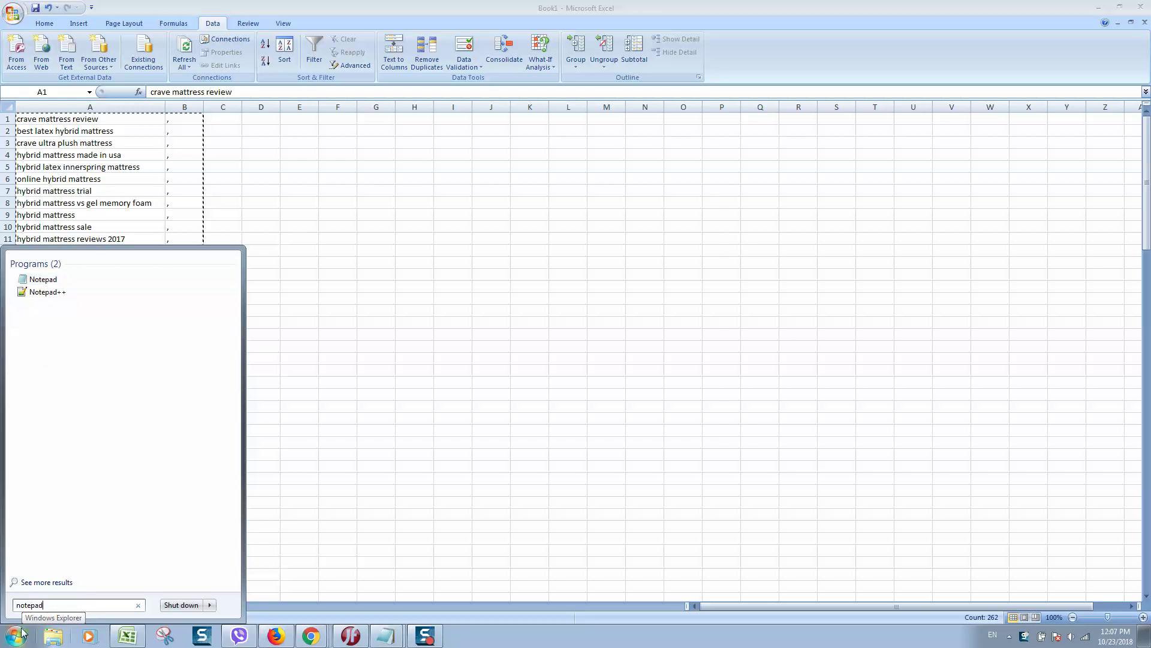
pyautogui.write('p')
pyautogui.press('Return')
pyautogui.hotkey('ctrl', 'v')
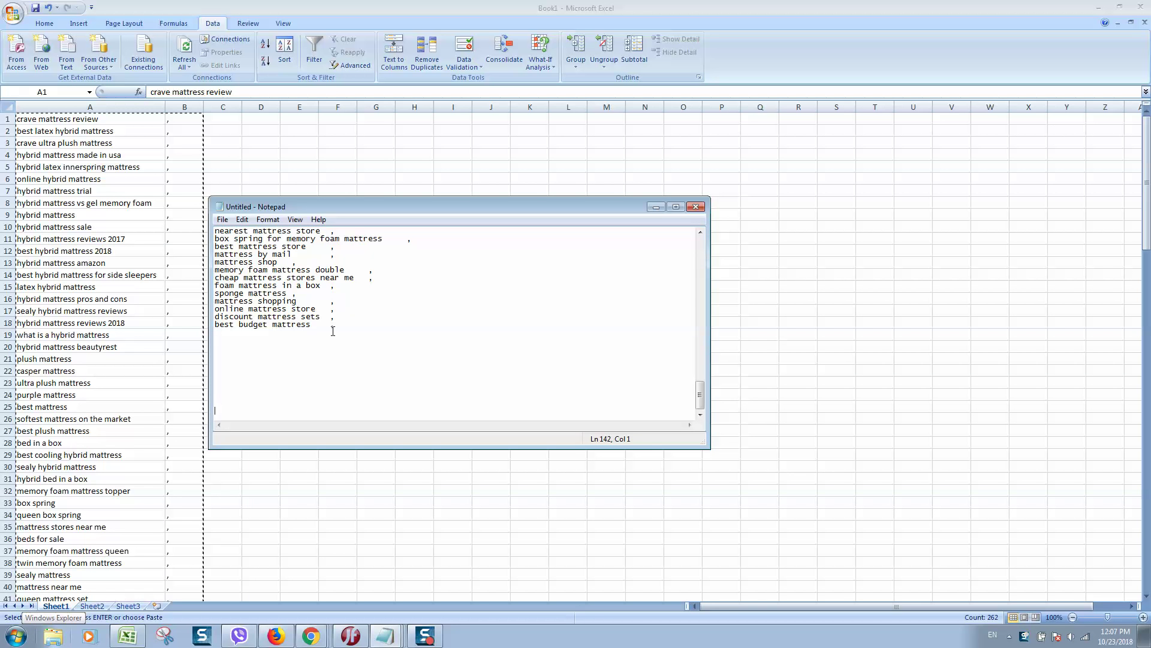
pyautogui.press('BackSpace')
pyautogui.press('BackSpace')
pyautogui.press('BackSpace')
pyautogui.press('BackSpace')
pyautogui.press('BackSpace')
pyautogui.press('BackSpace')
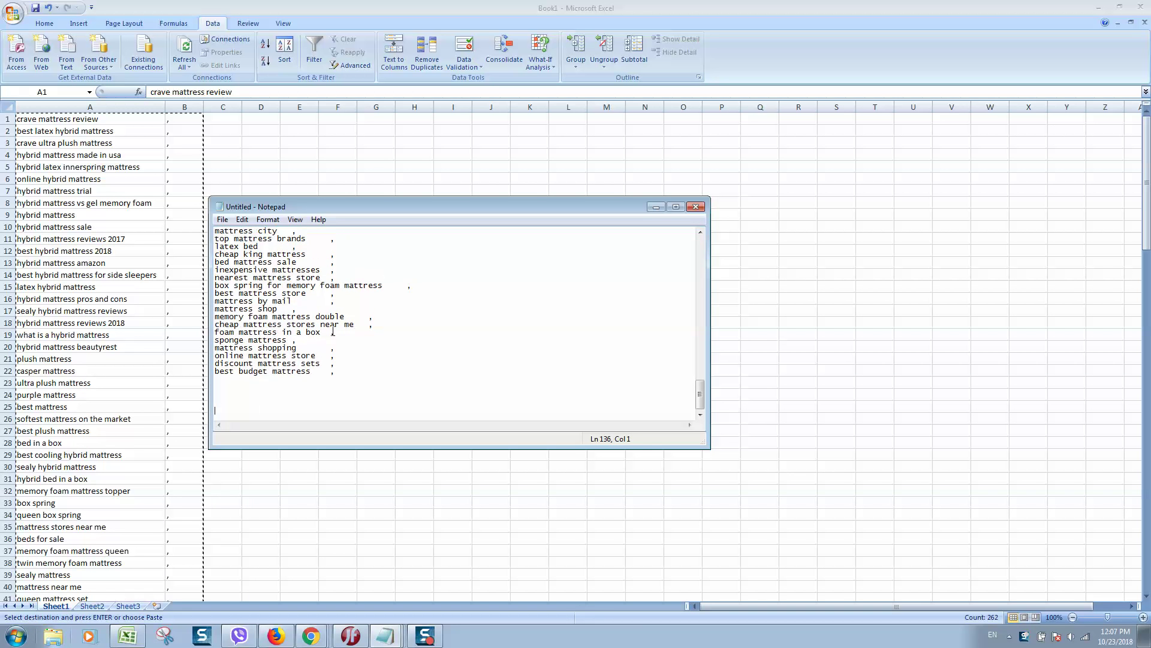
pyautogui.press('BackSpace')
pyautogui.press('BackSpace')
pyautogui.press('BackSpace')
pyautogui.press('BackSpace')
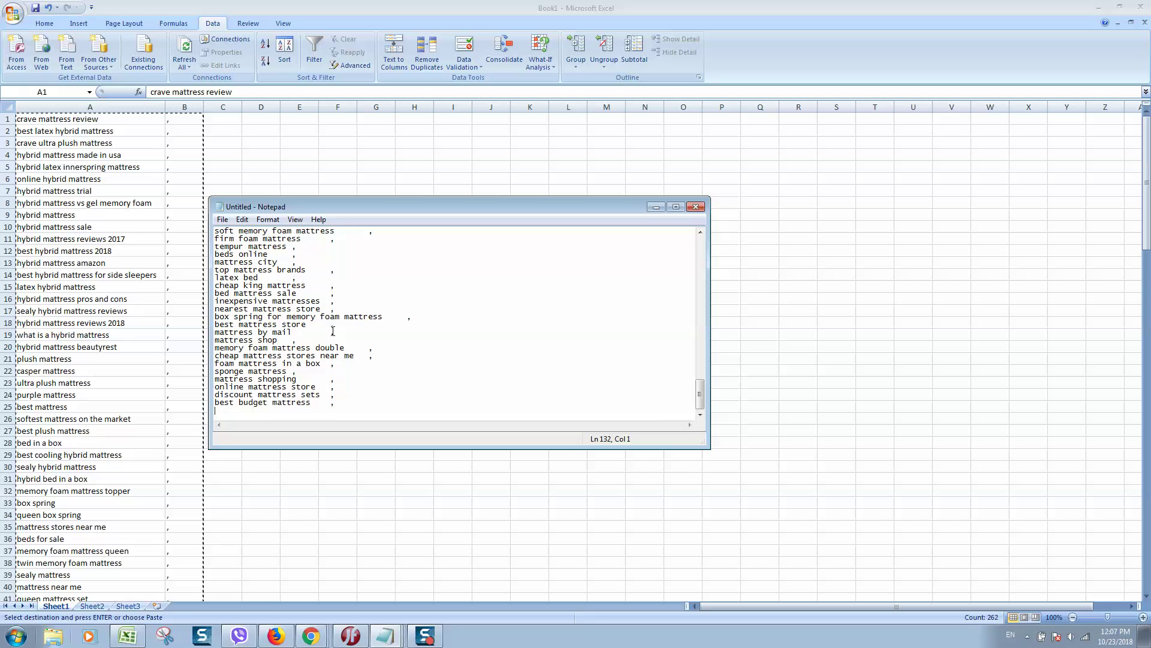
pyautogui.press('BackSpace')
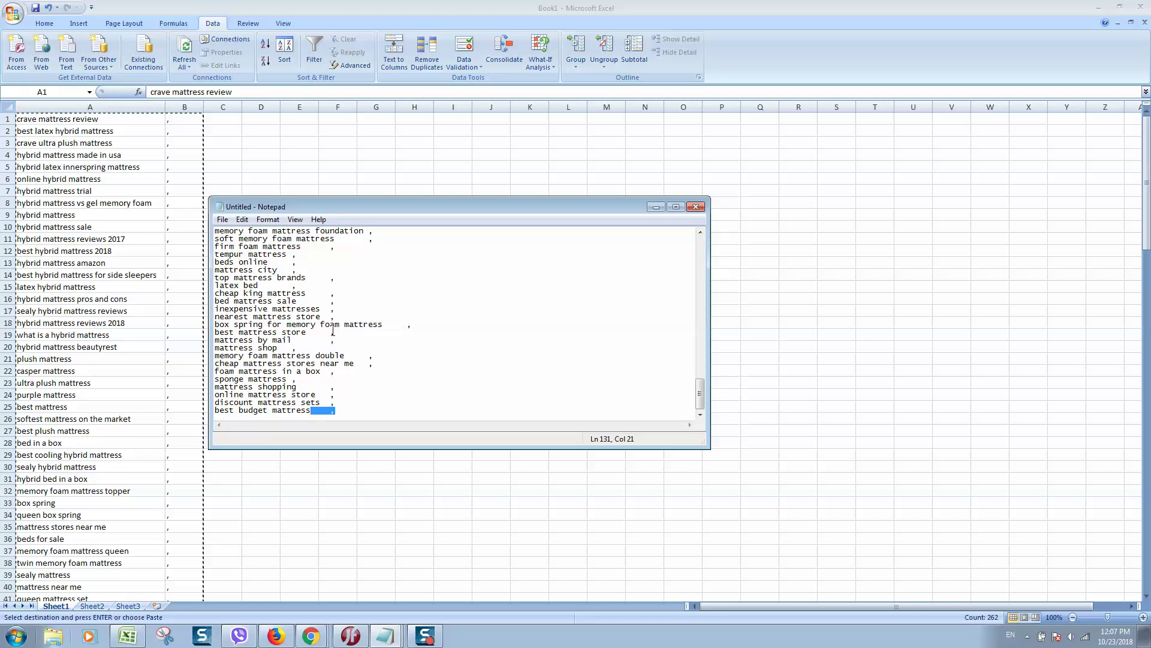
pyautogui.hotkey('ctrl', 'c')
# - Use Replace All to remove the tab gap before every comma in the list
pyautogui.hotkey('ctrl', 'h')
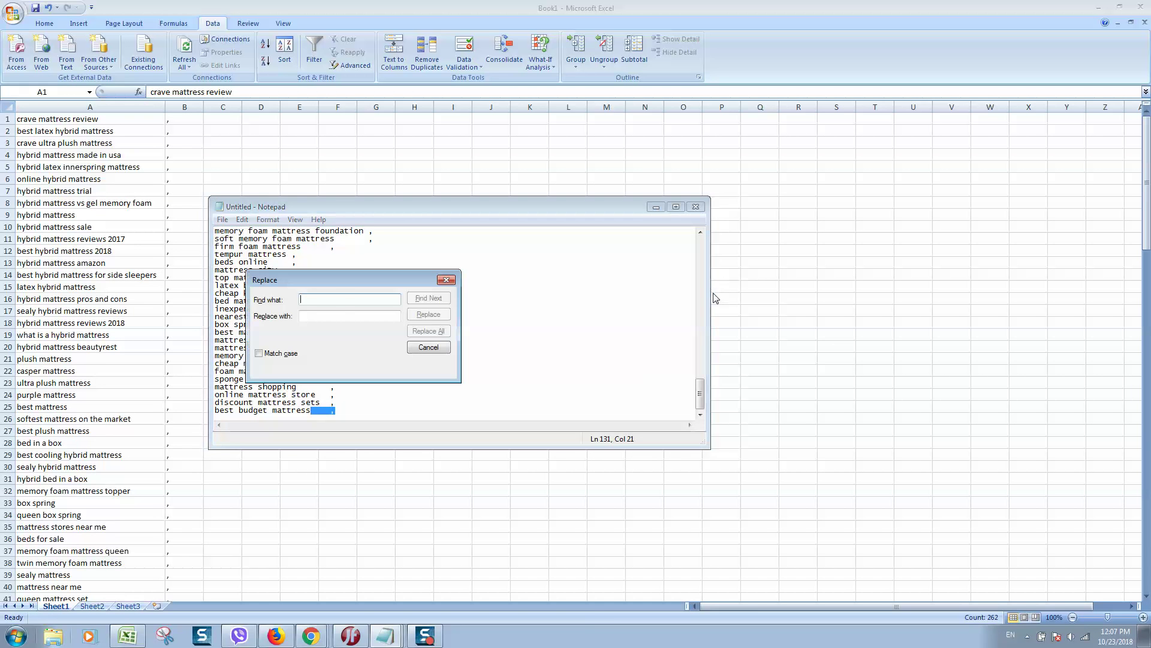
pyautogui.hotkey('ctrl', 'v')
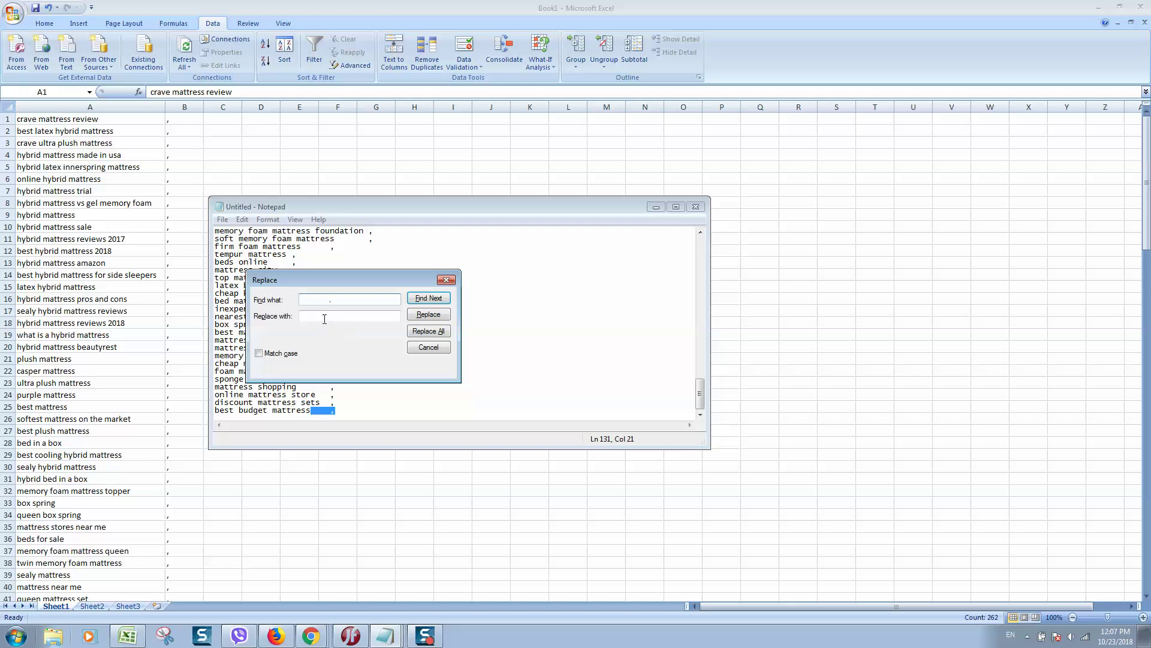
pyautogui.click(326, 317)
pyautogui.doubleClick(328, 300)
pyautogui.click(375, 316)
pyautogui.click(443, 331)
# - Close Replace and copy the entire comma-ended keyword list from Notepad
pyautogui.click(447, 280)
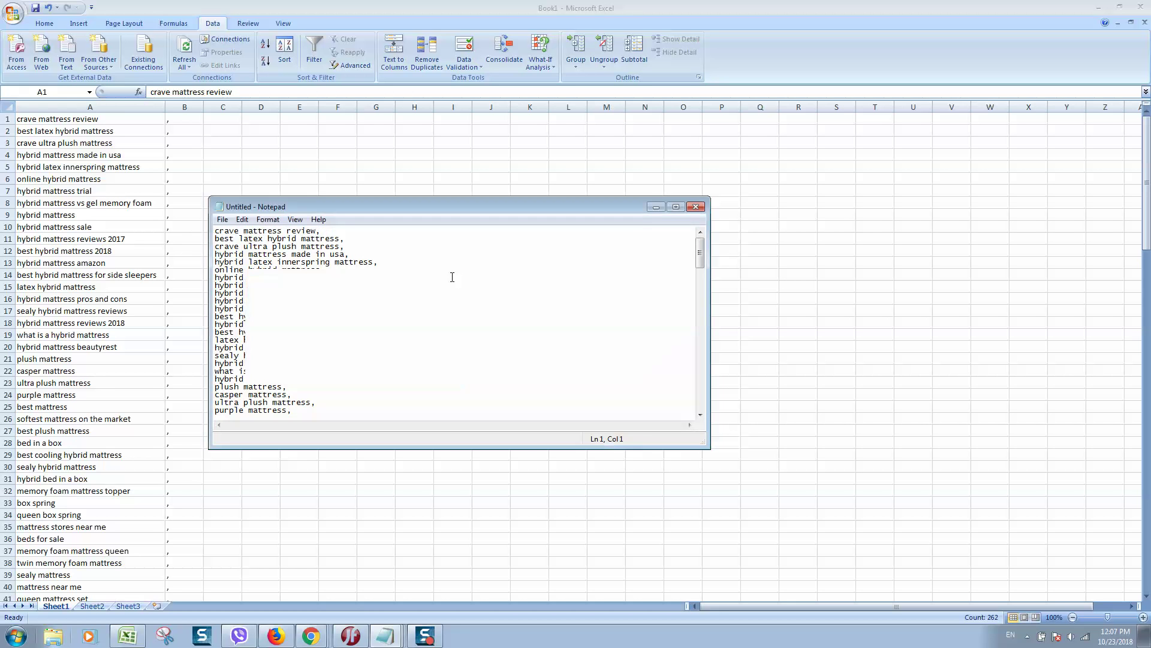
pyautogui.hotkey('ctrl', 'a')
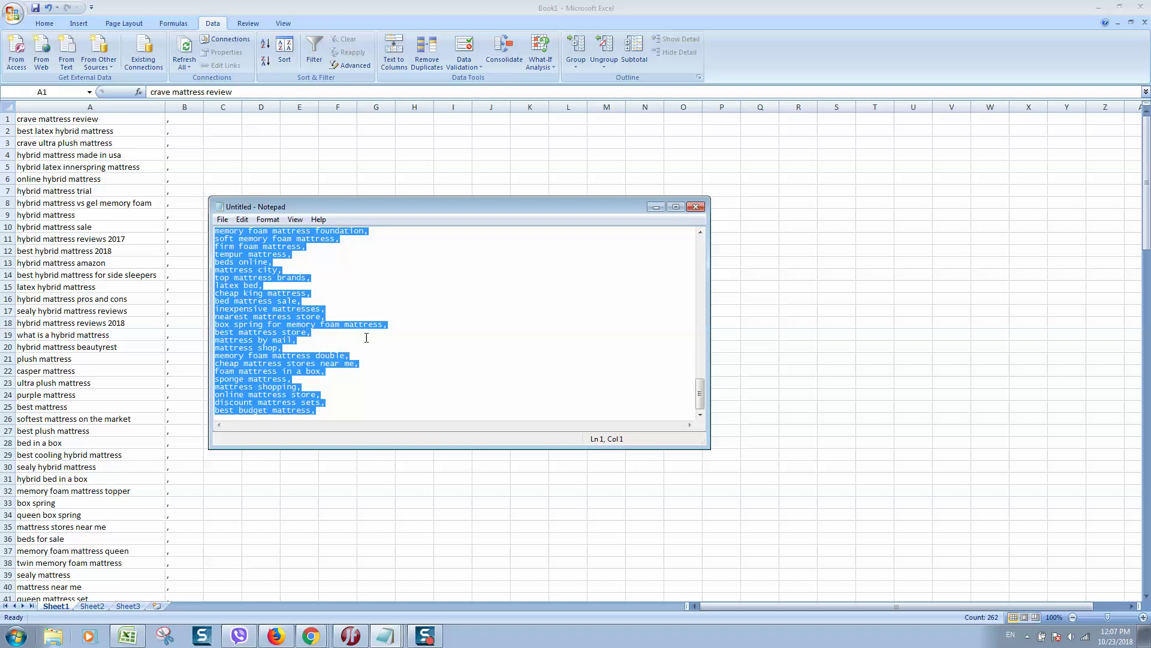
pyautogui.rightClick(389, 341)
pyautogui.click(414, 380)
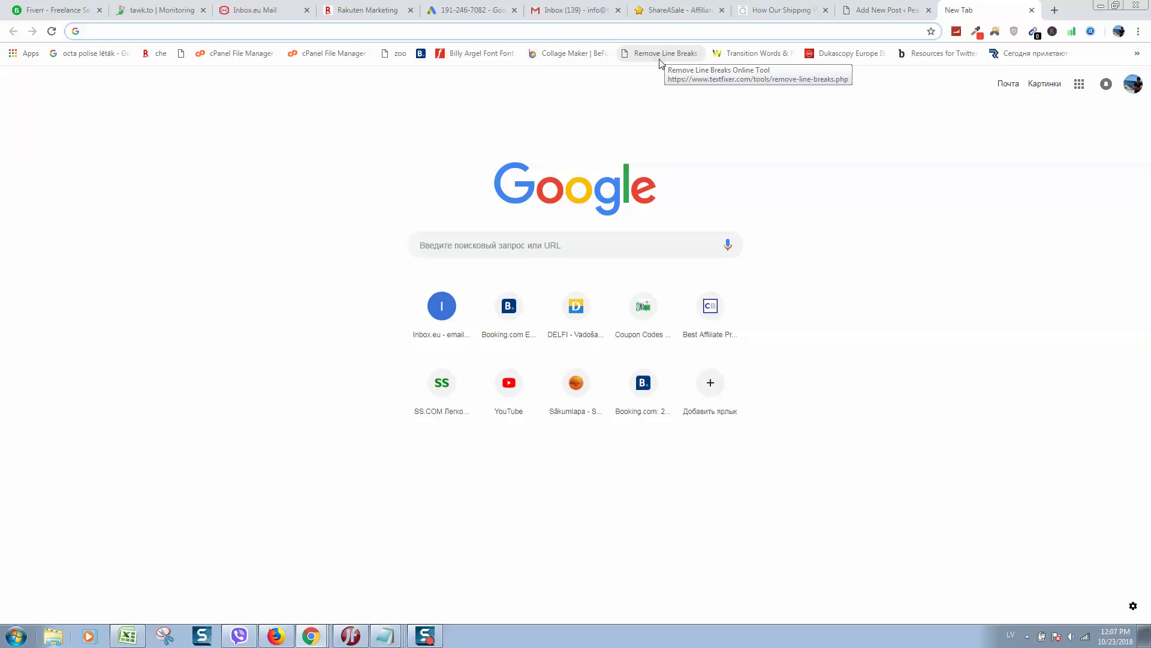
# - Merge the keyword list into one line with TextFixer's Remove Line Breaks and copy the result
pyautogui.click(660, 60)
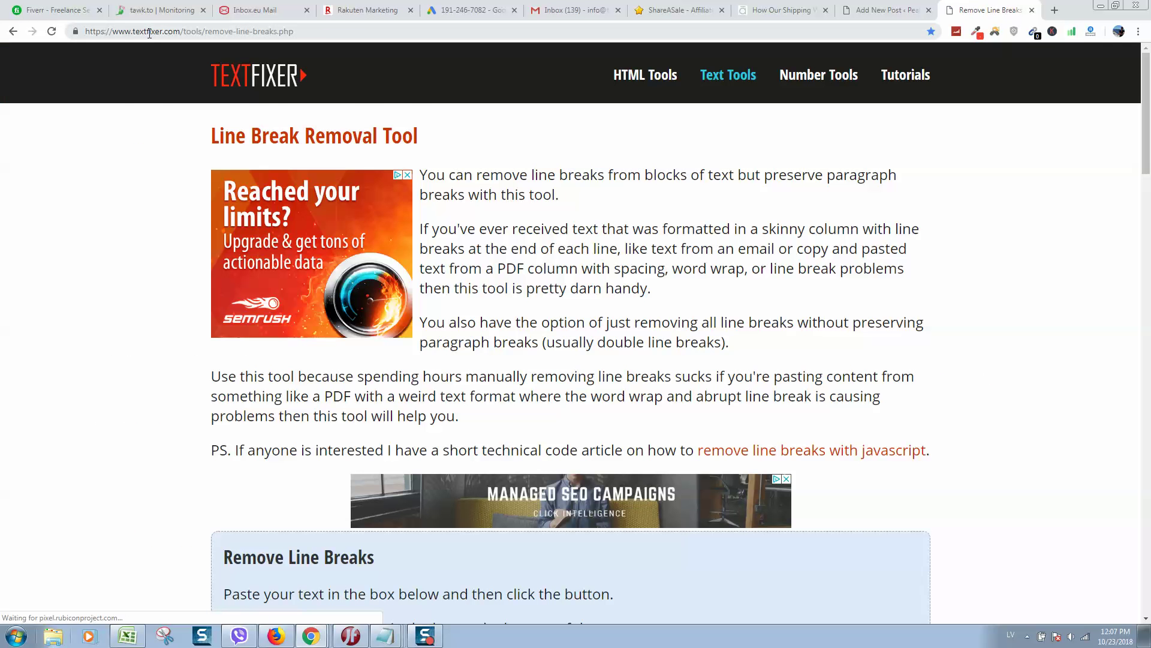
pyautogui.scroll(-1, 348, 324)
pyautogui.scroll(-4, 348, 324)
pyautogui.click(348, 324)
pyautogui.hotkey('ctrl', 'v')
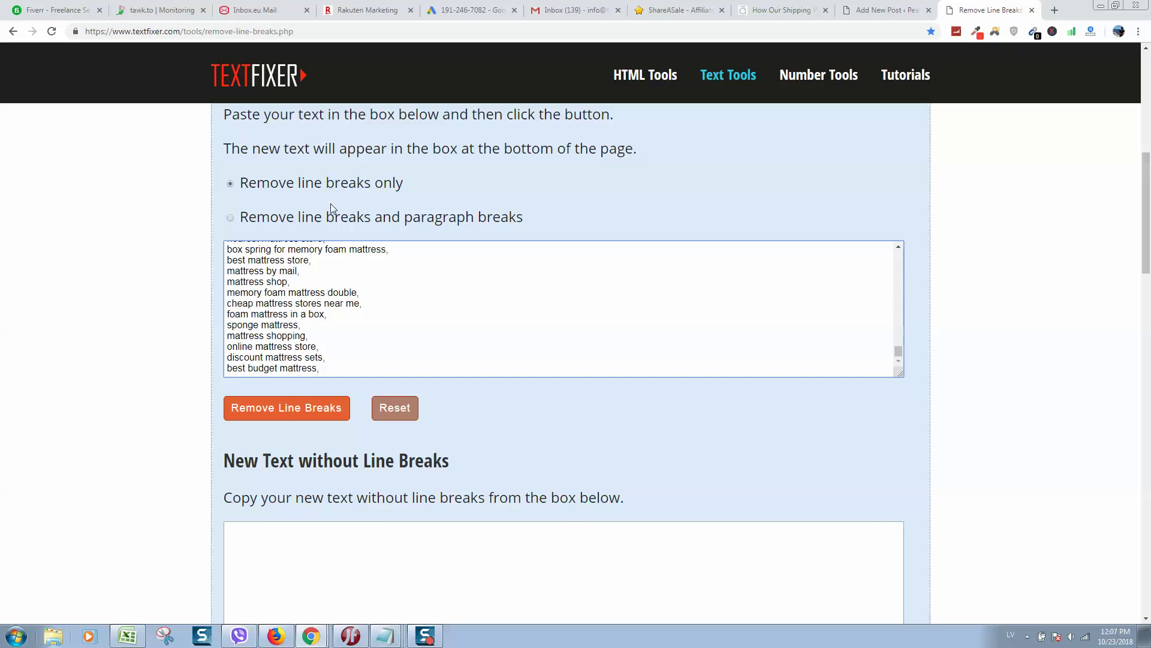
pyautogui.click(288, 408)
pyautogui.scroll(-3, 357, 416)
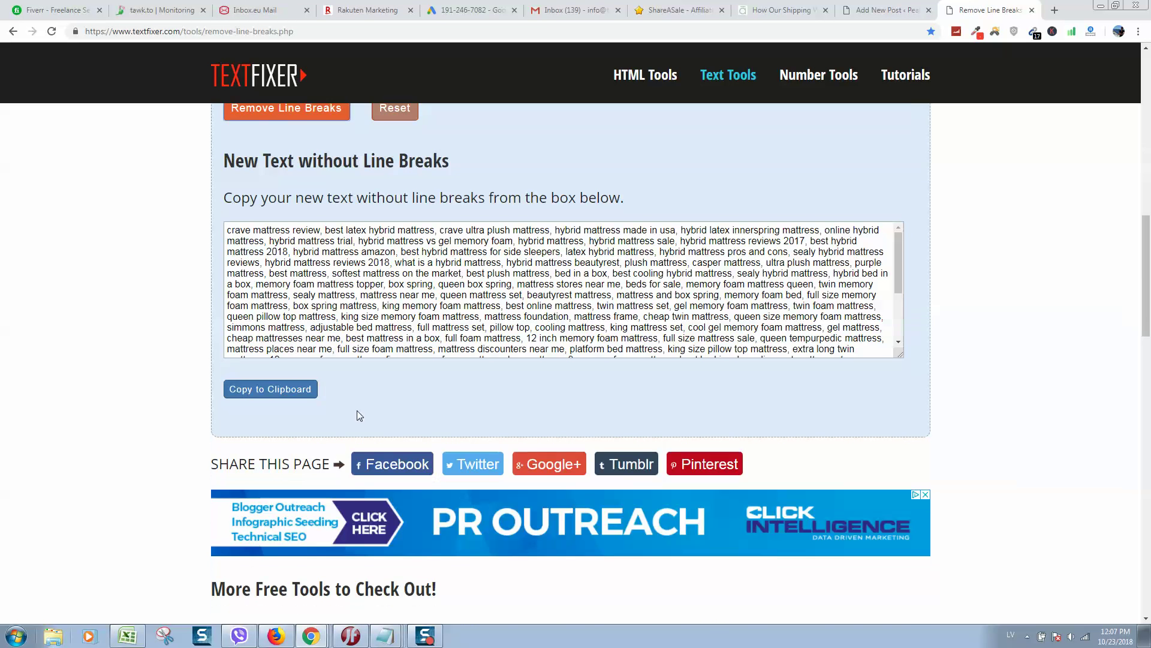
pyautogui.click(295, 397)
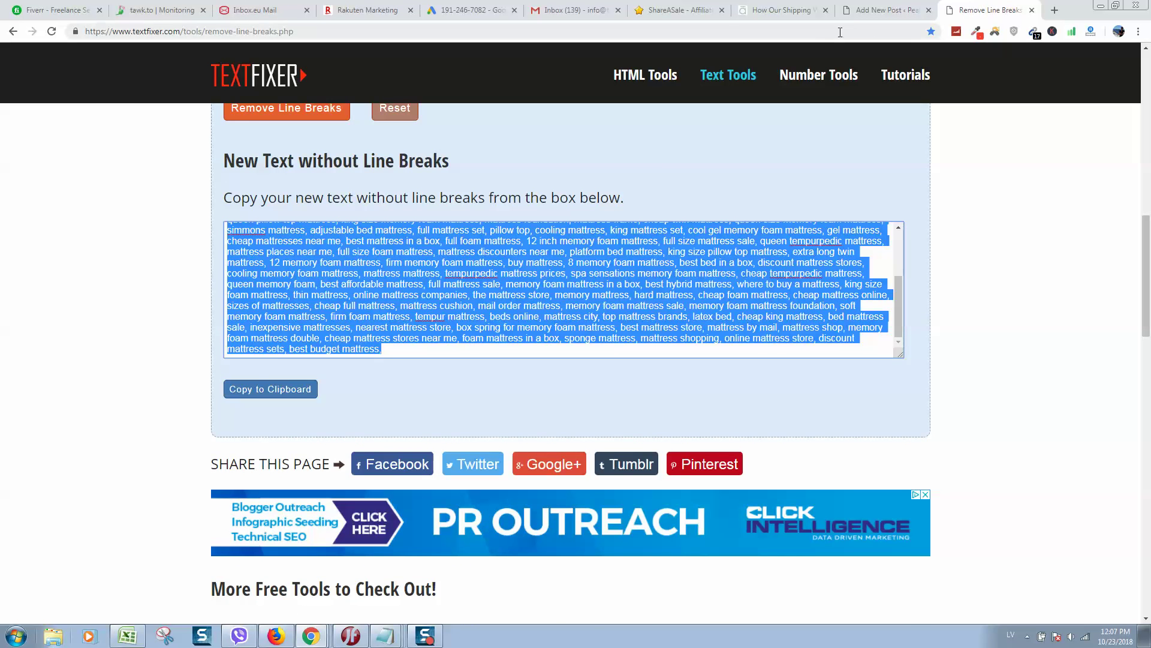
pyautogui.click(876, 13)
pyautogui.scroll(-4, 883, 433)
pyautogui.scroll(-3, 944, 405)
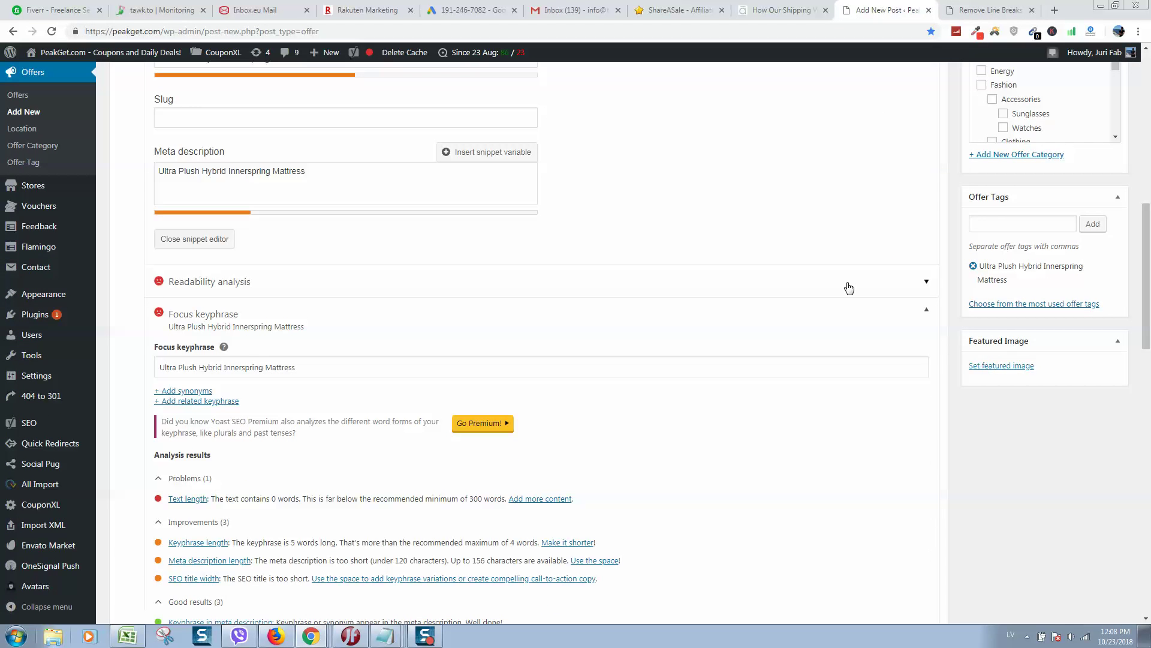
# - Paste the comma-separated keywords into the Offer Tags box and add them
pyautogui.click(998, 223)
pyautogui.hotkey('ctrl', 'v')
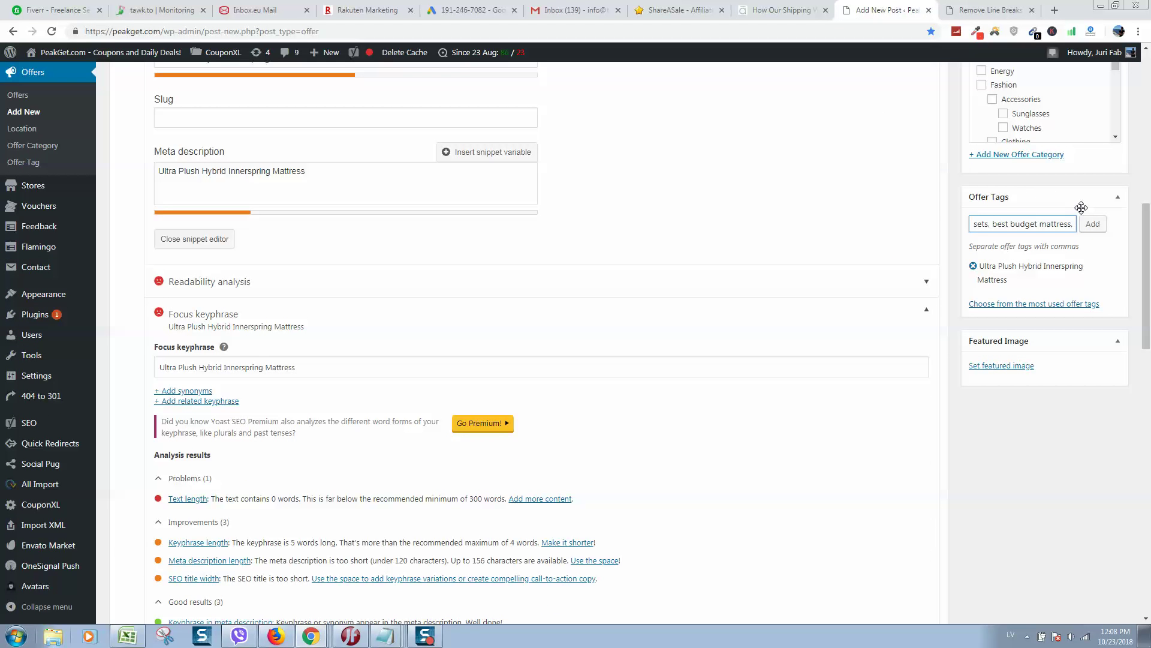
pyautogui.click(1095, 227)
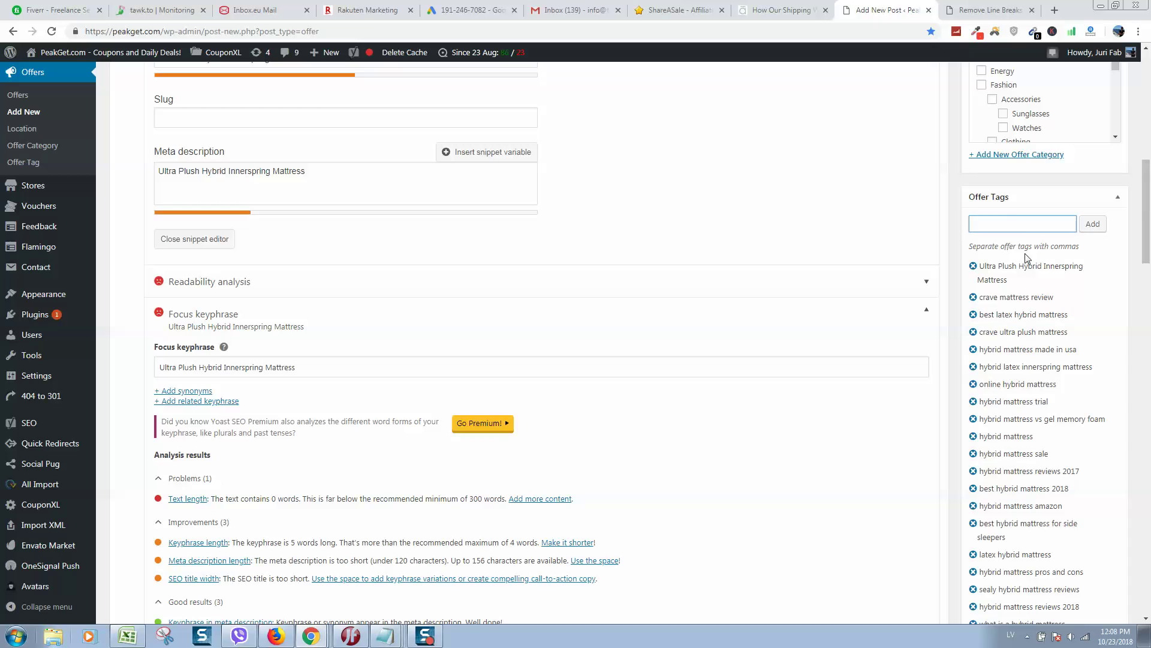
pyautogui.scroll(-3, 1011, 276)
pyautogui.scroll(-4, 1012, 279)
pyautogui.scroll(-4, 1012, 288)
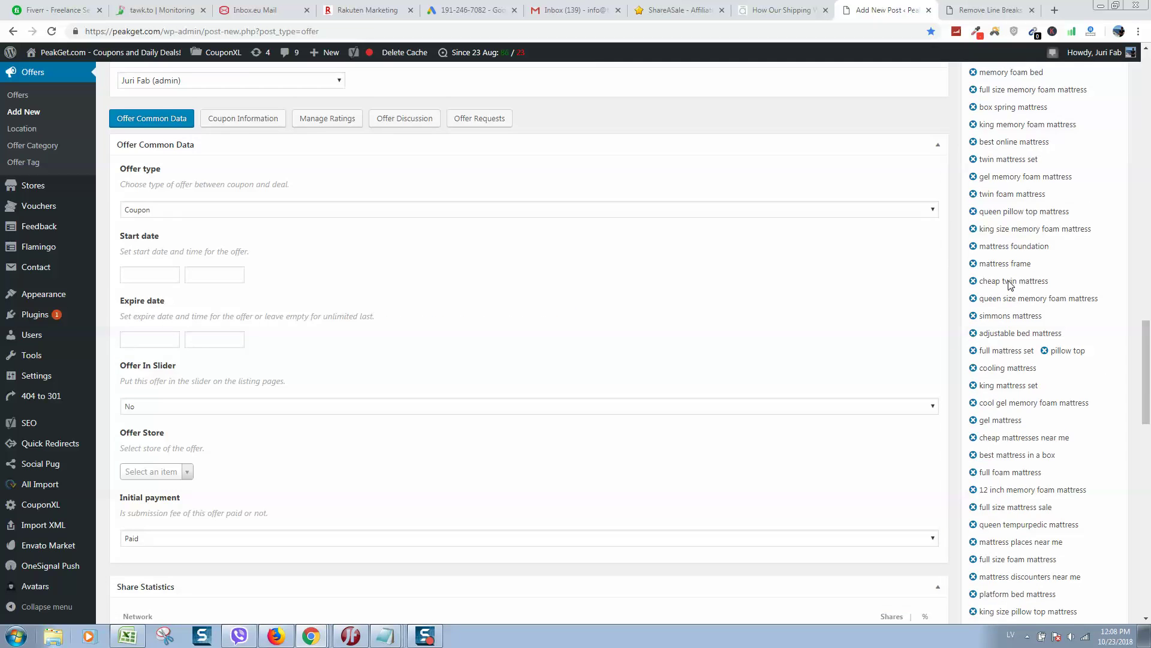
pyautogui.scroll(-5, 1013, 306)
pyautogui.scroll(4, 1013, 306)
pyautogui.scroll(5, 999, 316)
pyautogui.scroll(6, 987, 330)
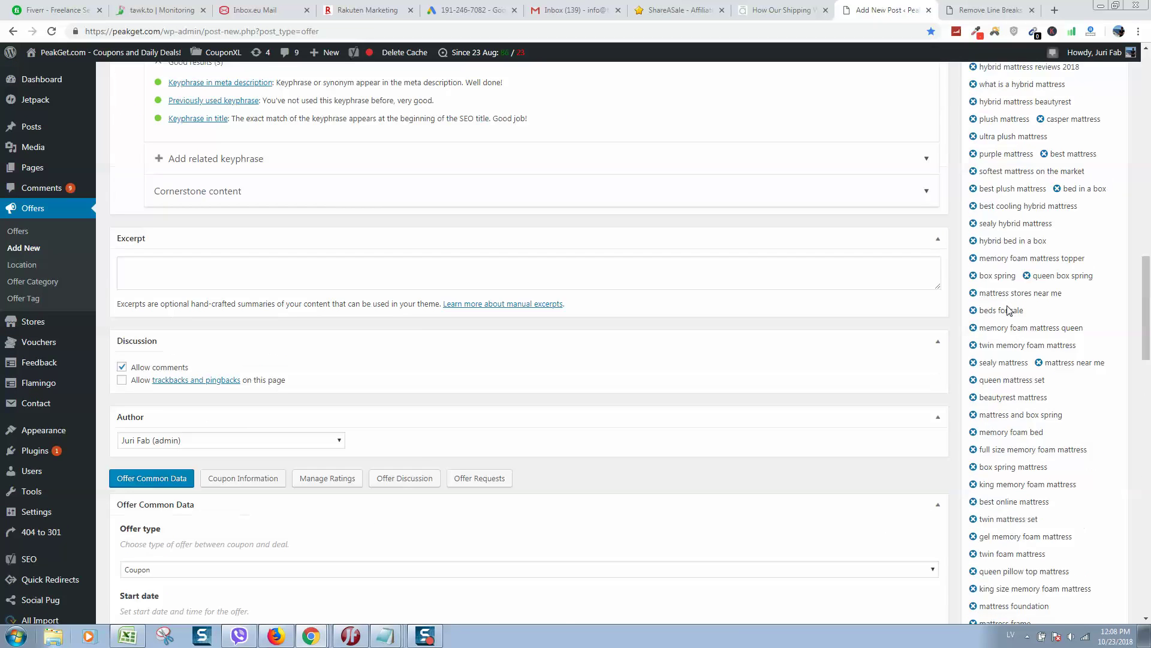
pyautogui.scroll(7, 642, 269)
pyautogui.scroll(2, 604, 259)
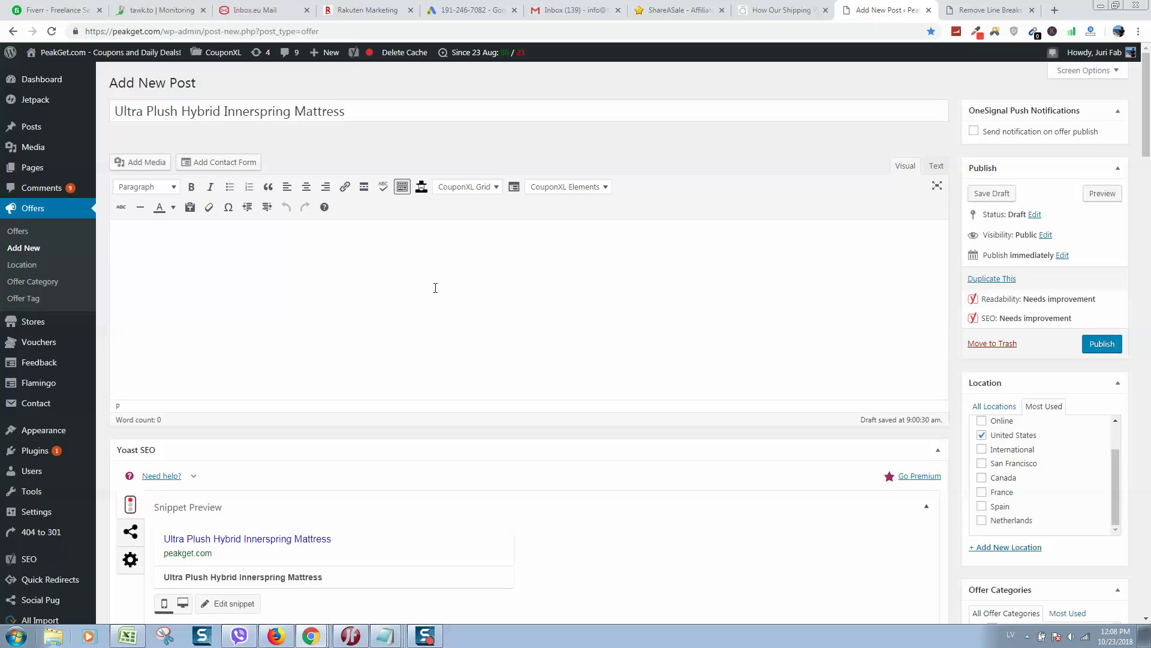